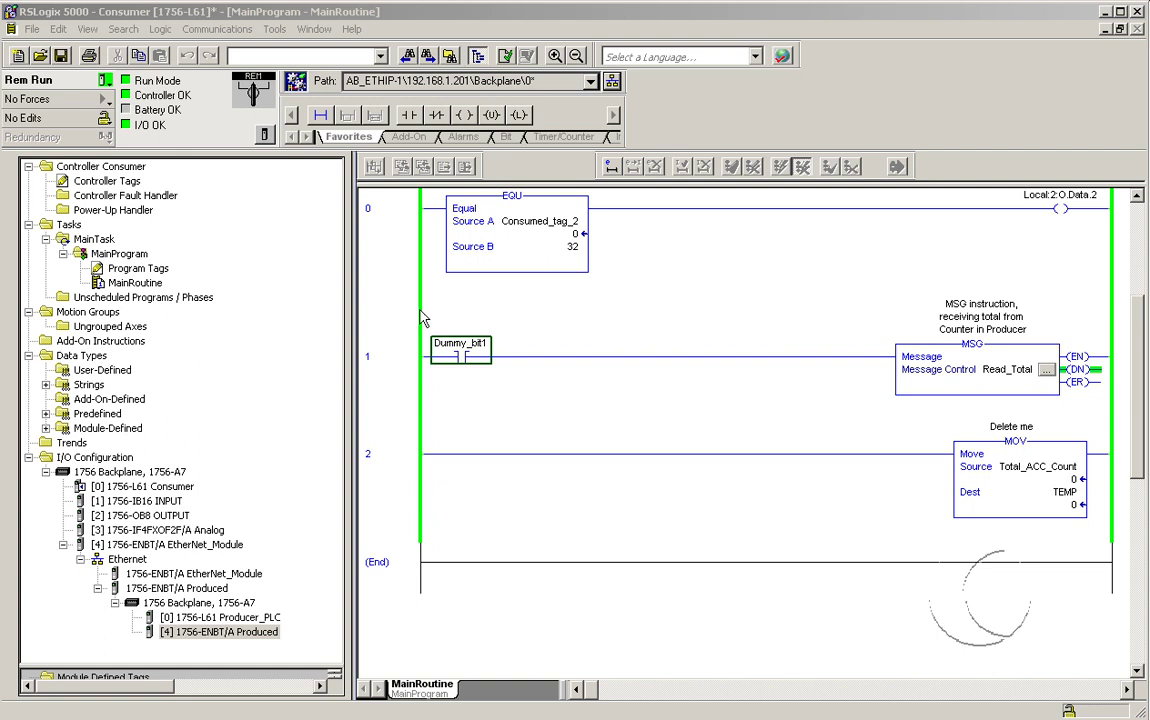
# Open the Read_Total MSG configuration and scroll through the Message Type choices
pyautogui.click(395, 20)
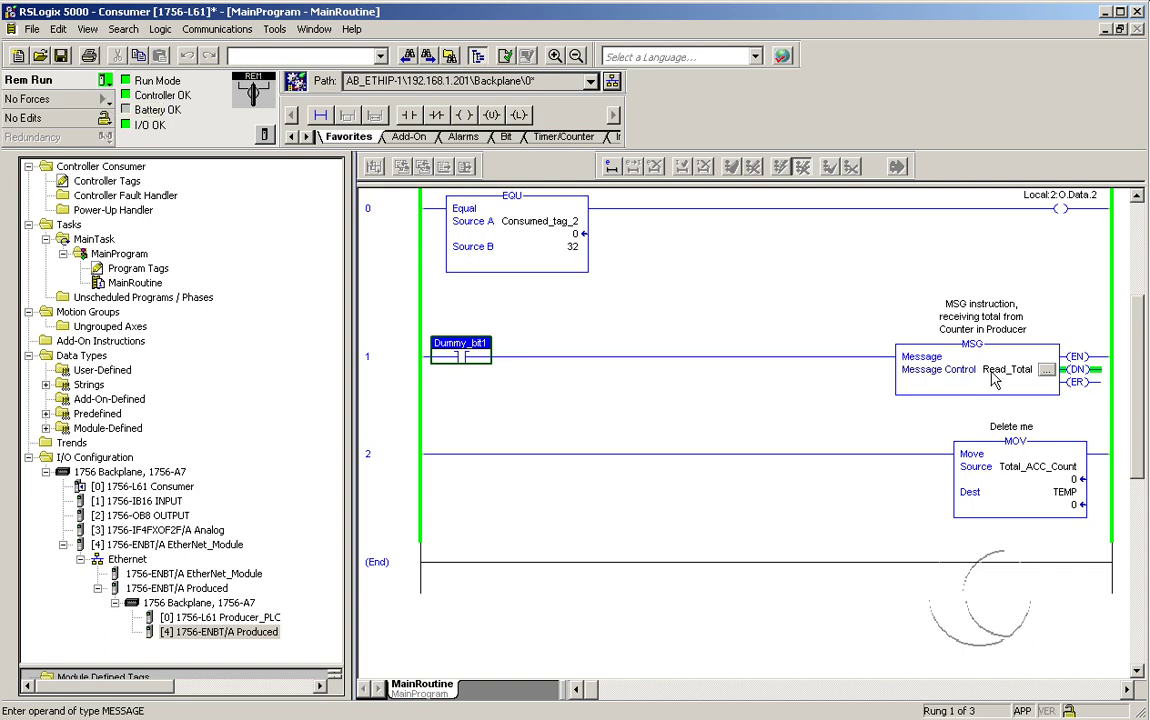
pyautogui.moveTo(997, 381)
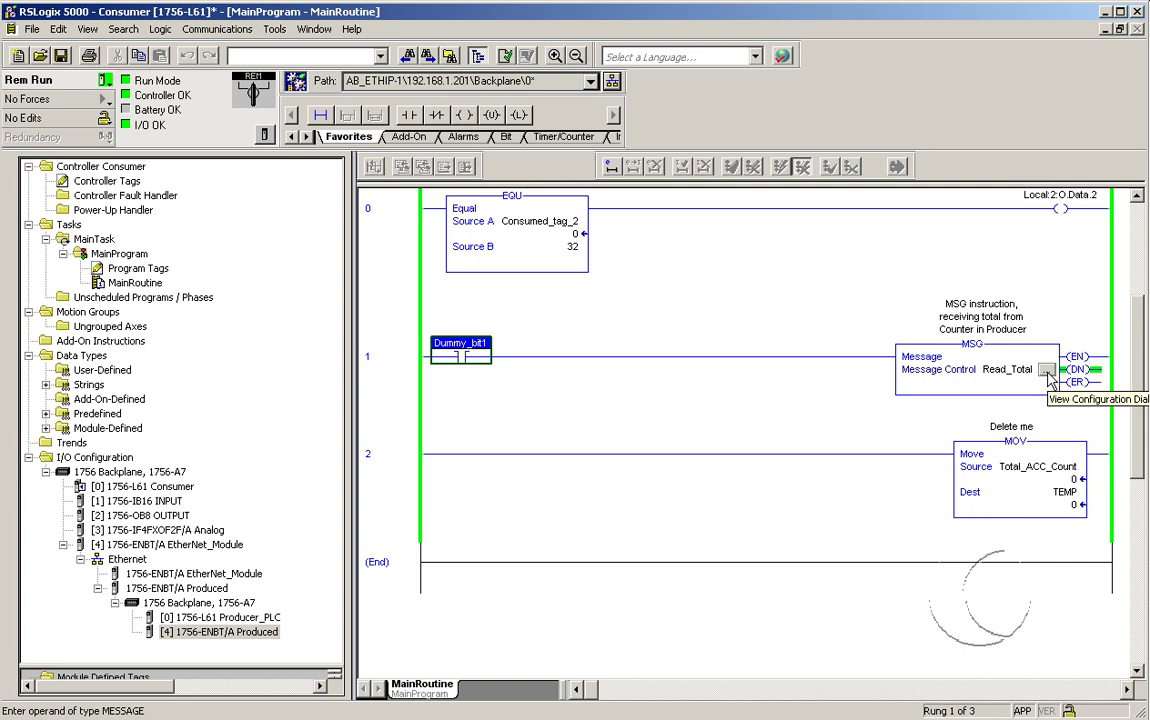
pyautogui.click(1046, 370)
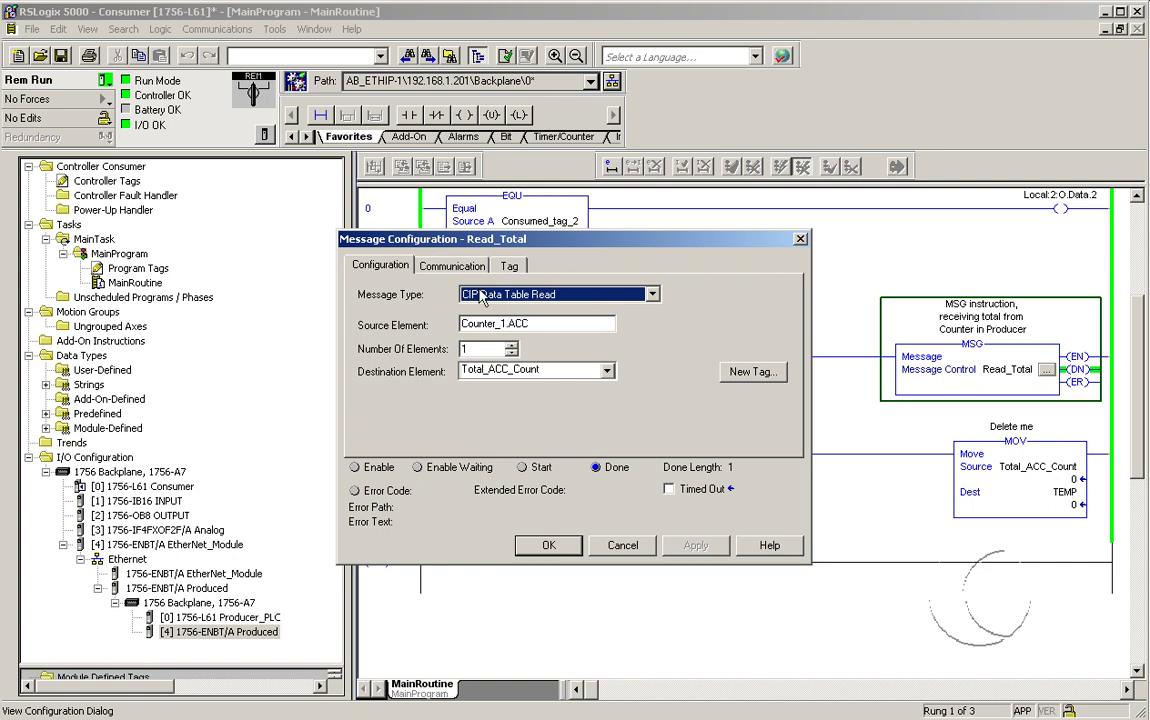
pyautogui.click(650, 296)
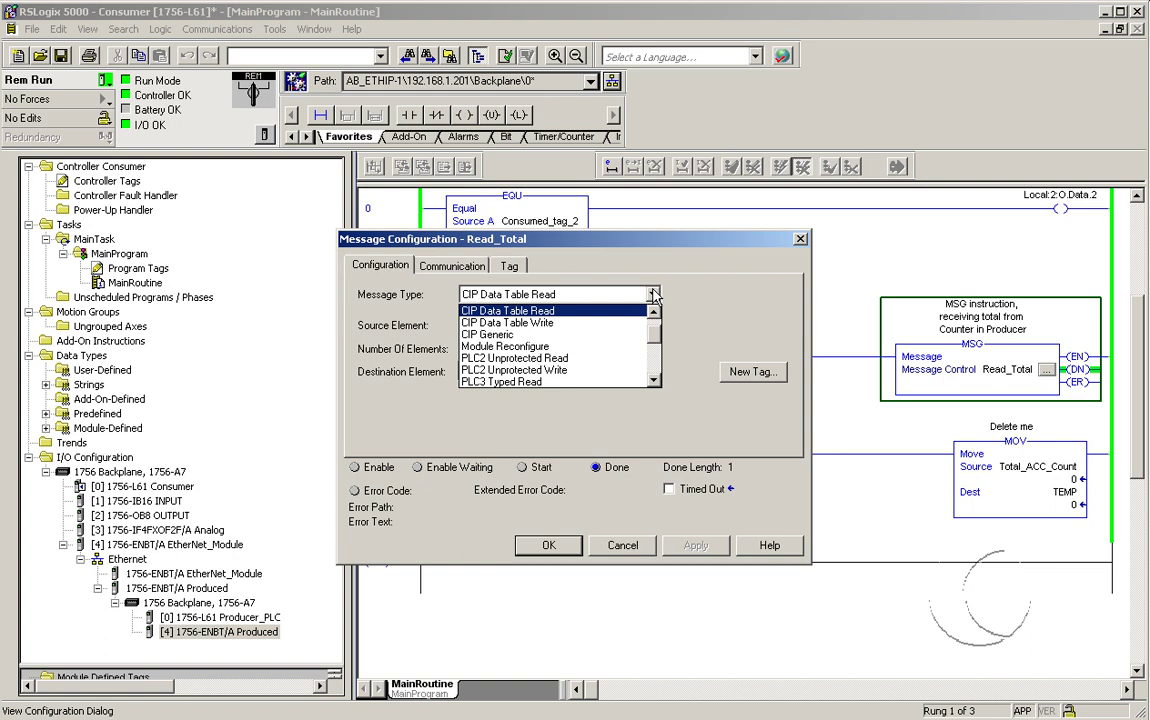
pyautogui.moveTo(654, 338)
pyautogui.mouseDown()
pyautogui.moveTo(656, 373)
pyautogui.moveTo(651, 334)
pyautogui.mouseUp()
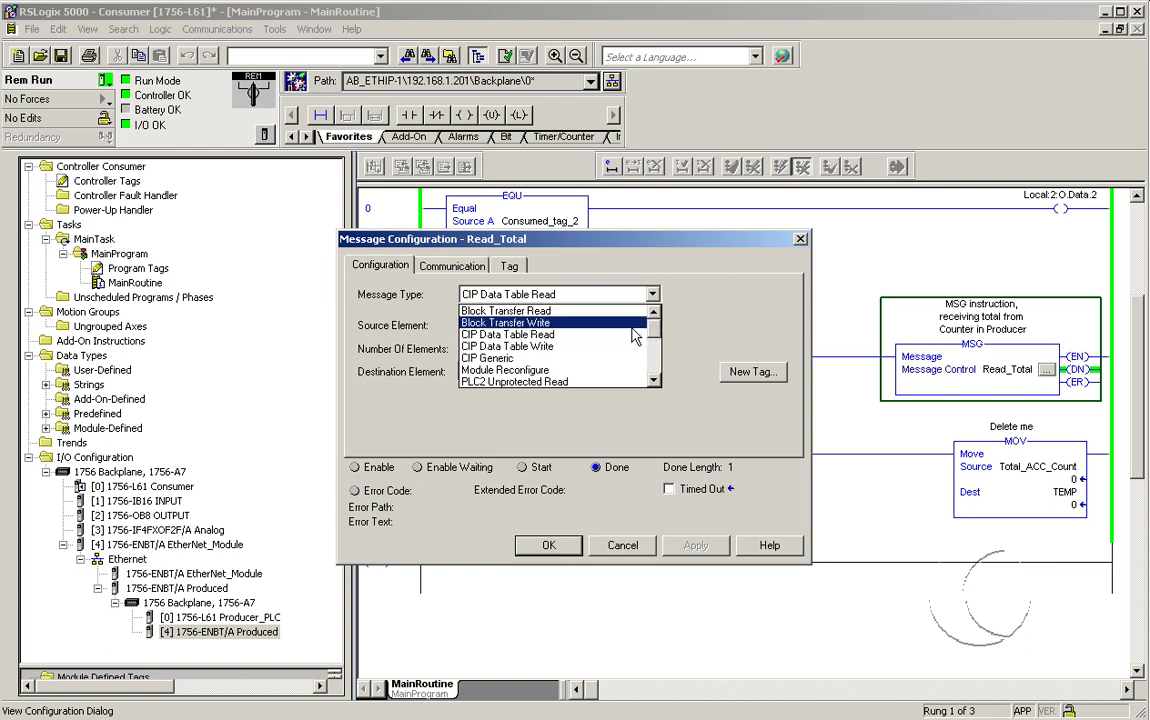
# Keep CIP Data Table Read, reading 1 element of Counter_1.ACC into Total_ACC_Count
pyautogui.click(624, 336)
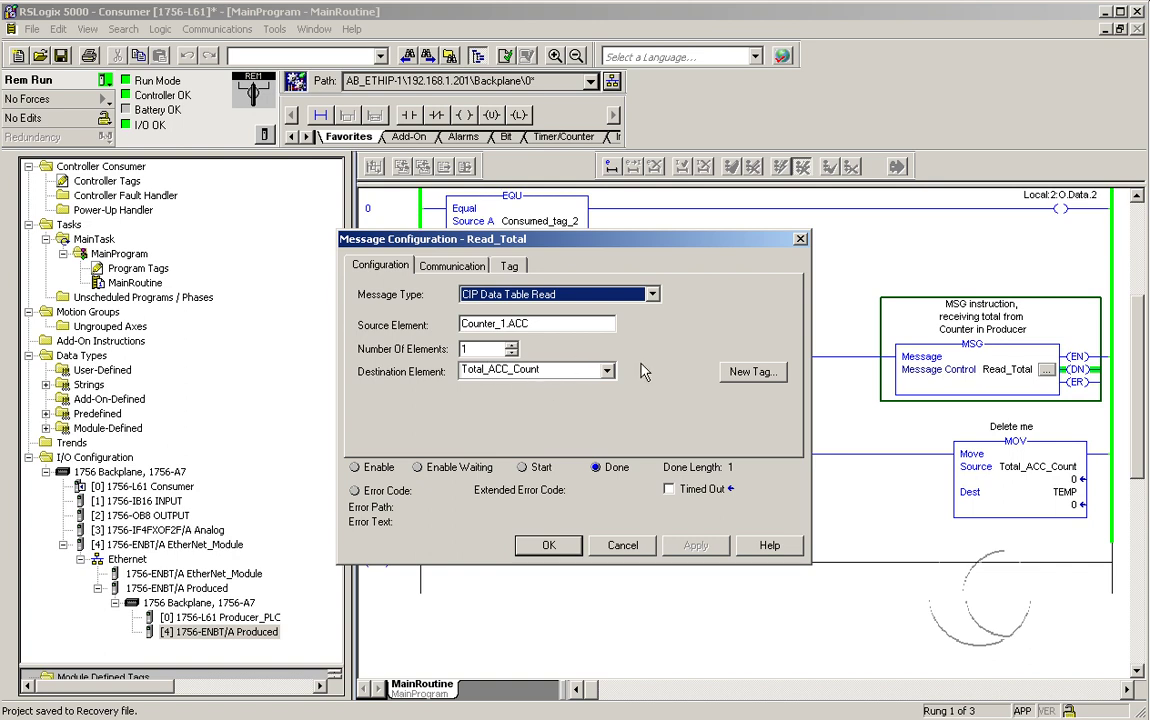
# View the Communication settings and browse the path tree to Producer_PLC, cancelling without changes
pyautogui.click(449, 267)
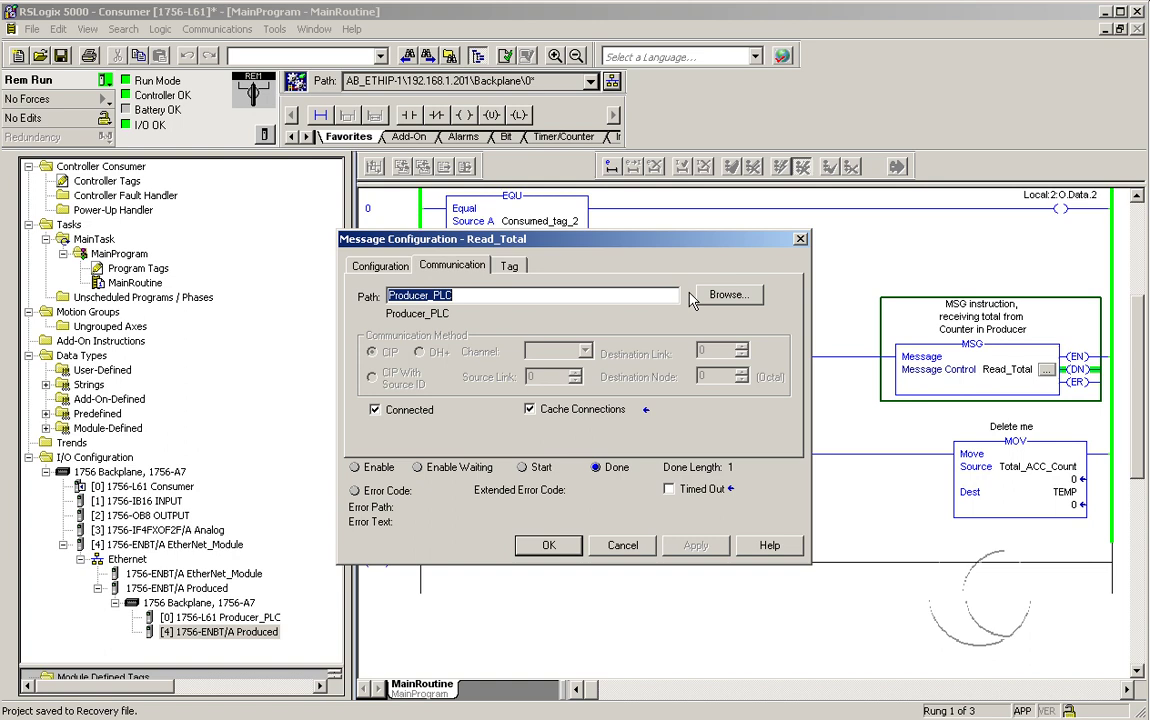
pyautogui.click(713, 300)
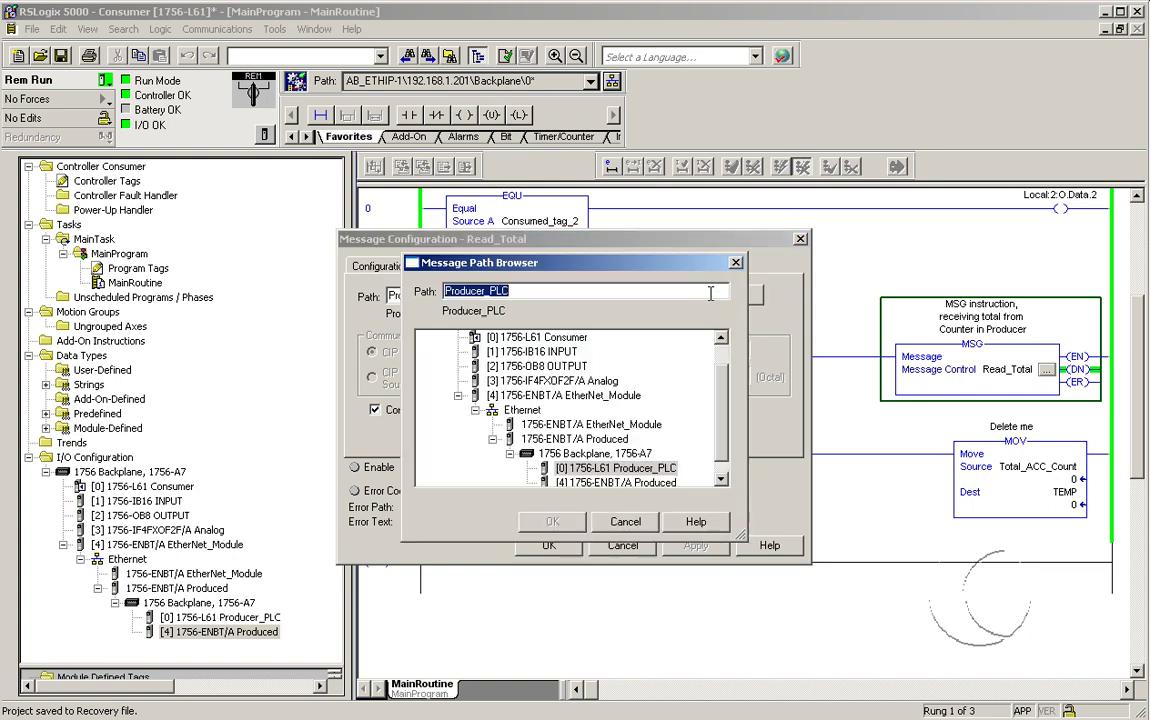
pyautogui.scroll(1, 650, 340)
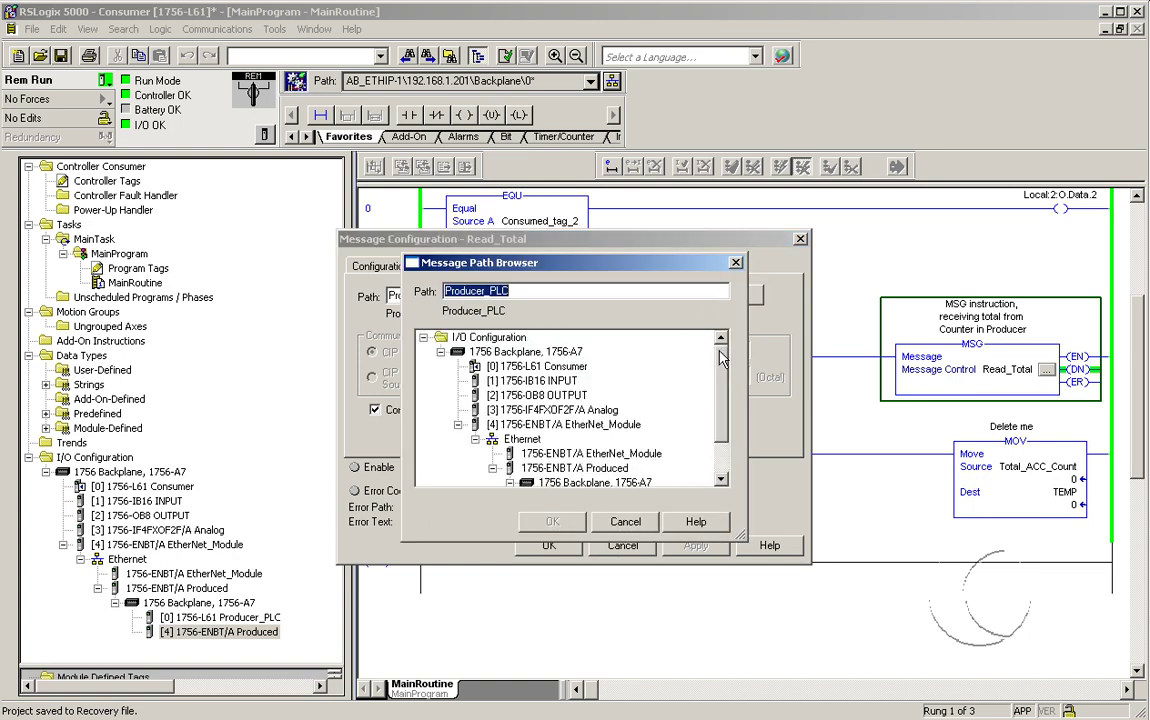
pyautogui.scroll(-1, 723, 395)
pyautogui.scroll(-1, 723, 395)
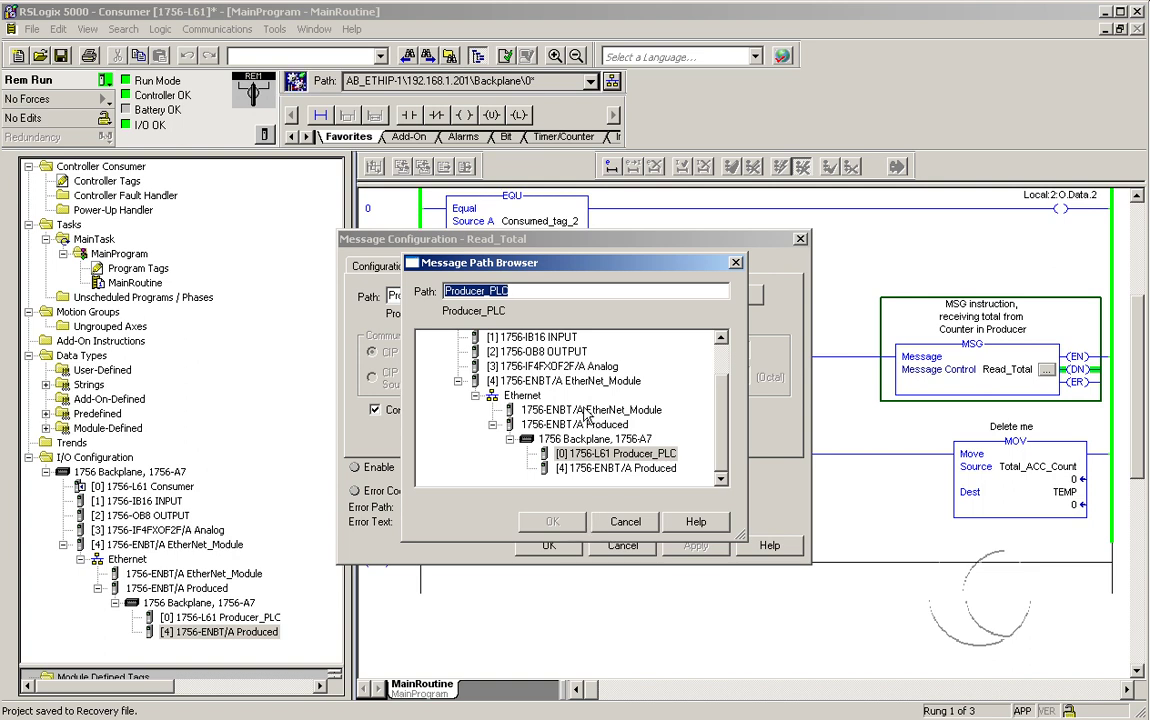
pyautogui.click(623, 521)
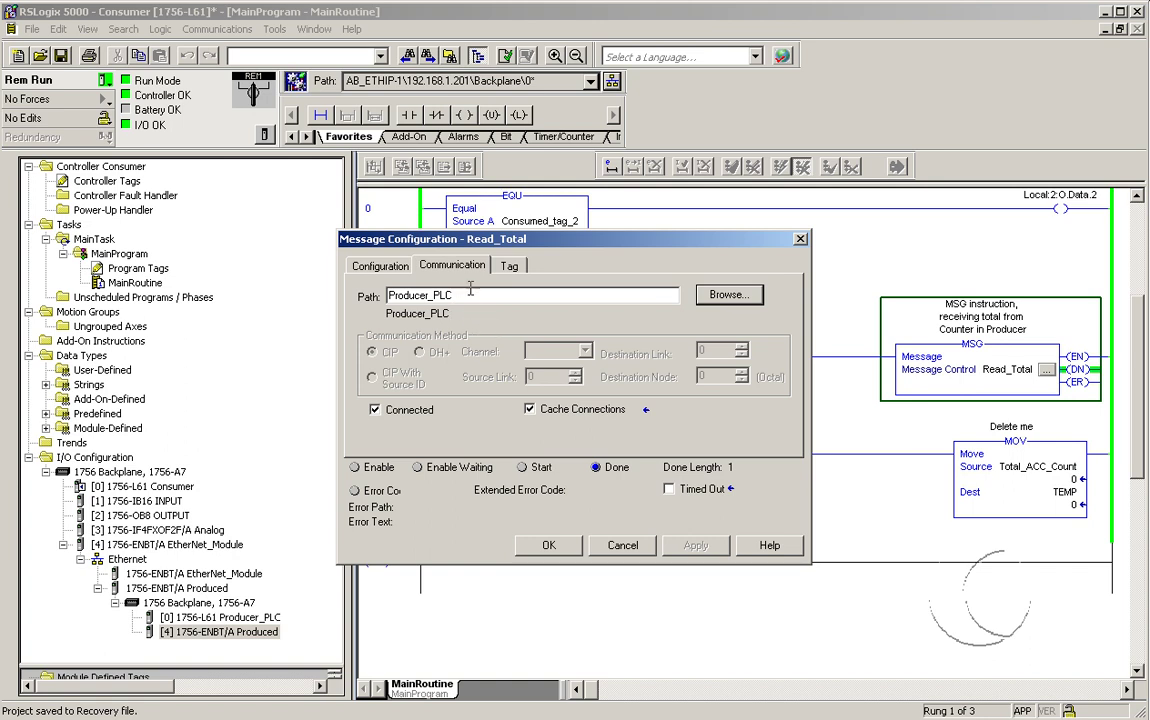
pyautogui.click(510, 269)
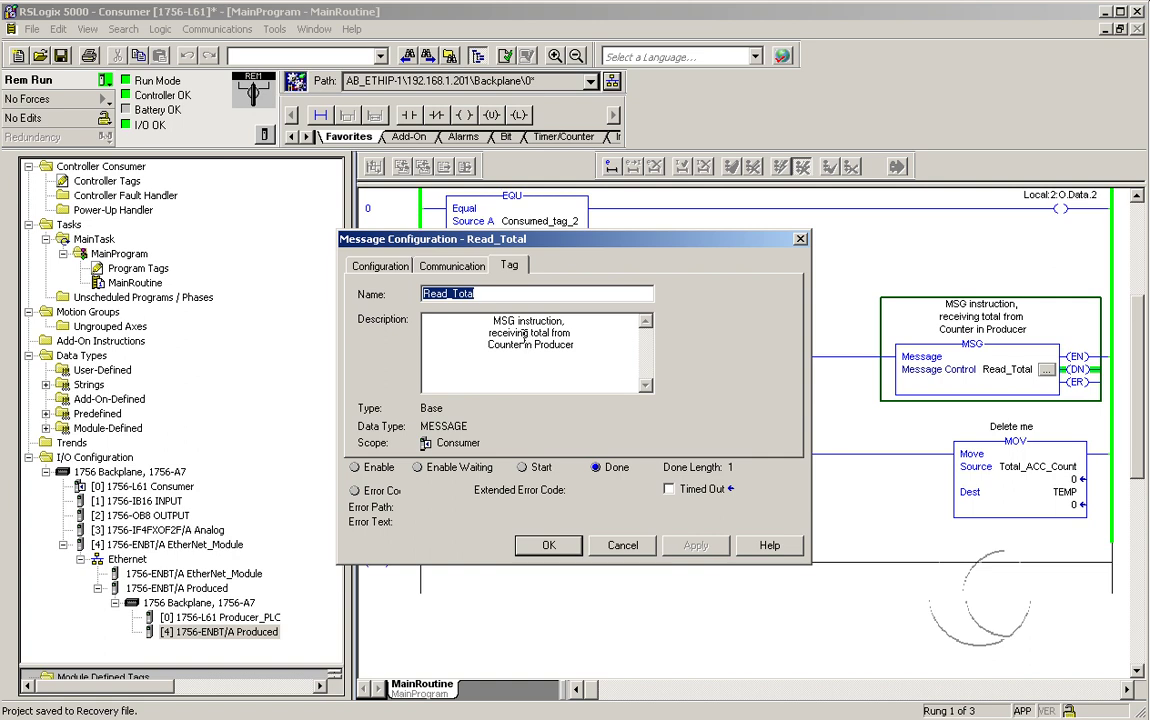
pyautogui.click(428, 265)
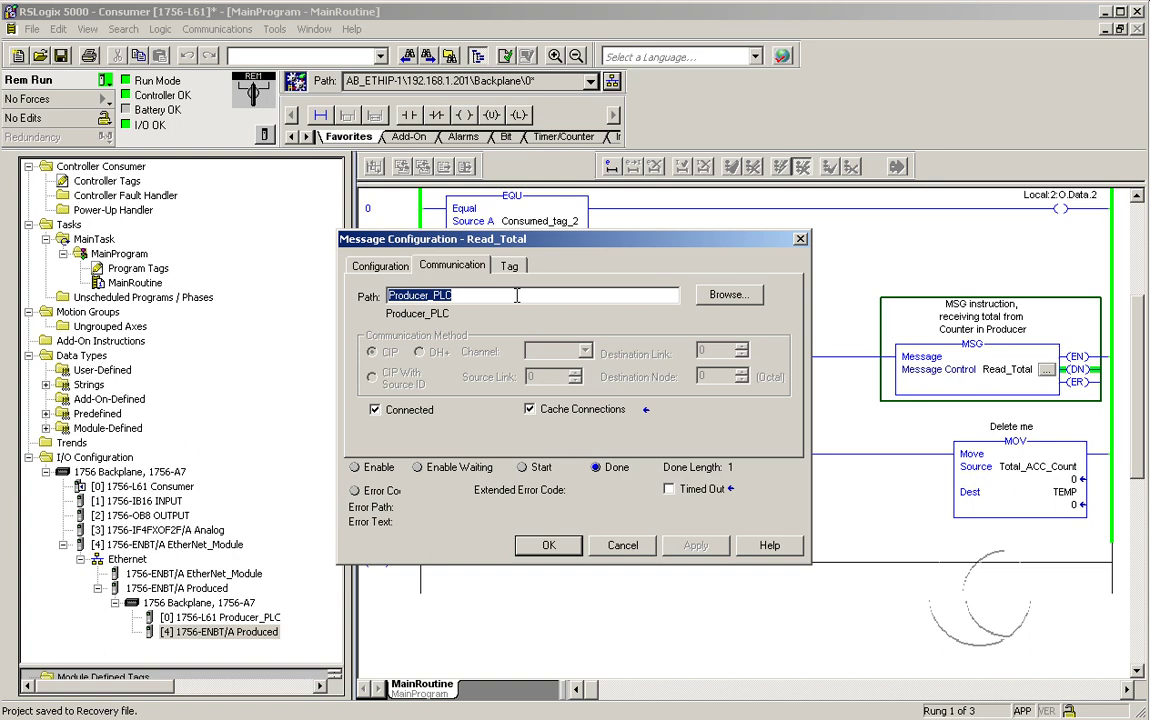
# Accept the unchanged Read_Total configuration with OK, then select Dummy_bit1 and the Read_Total operand
pyautogui.click(368, 266)
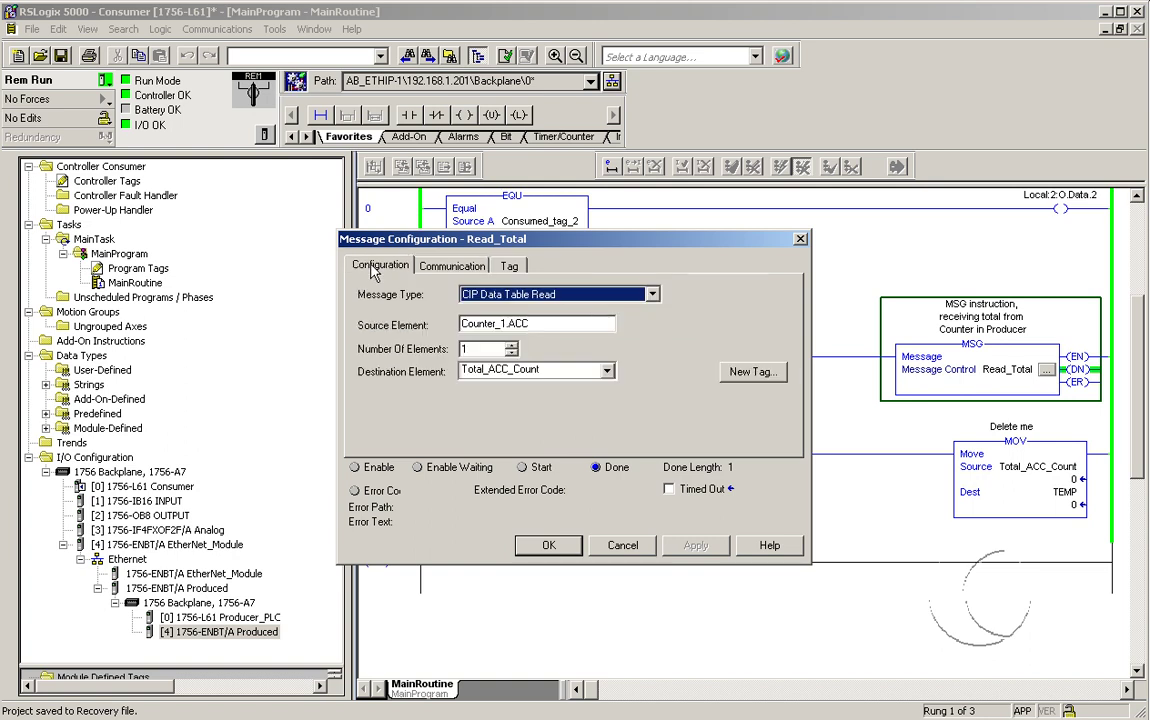
pyautogui.click(549, 546)
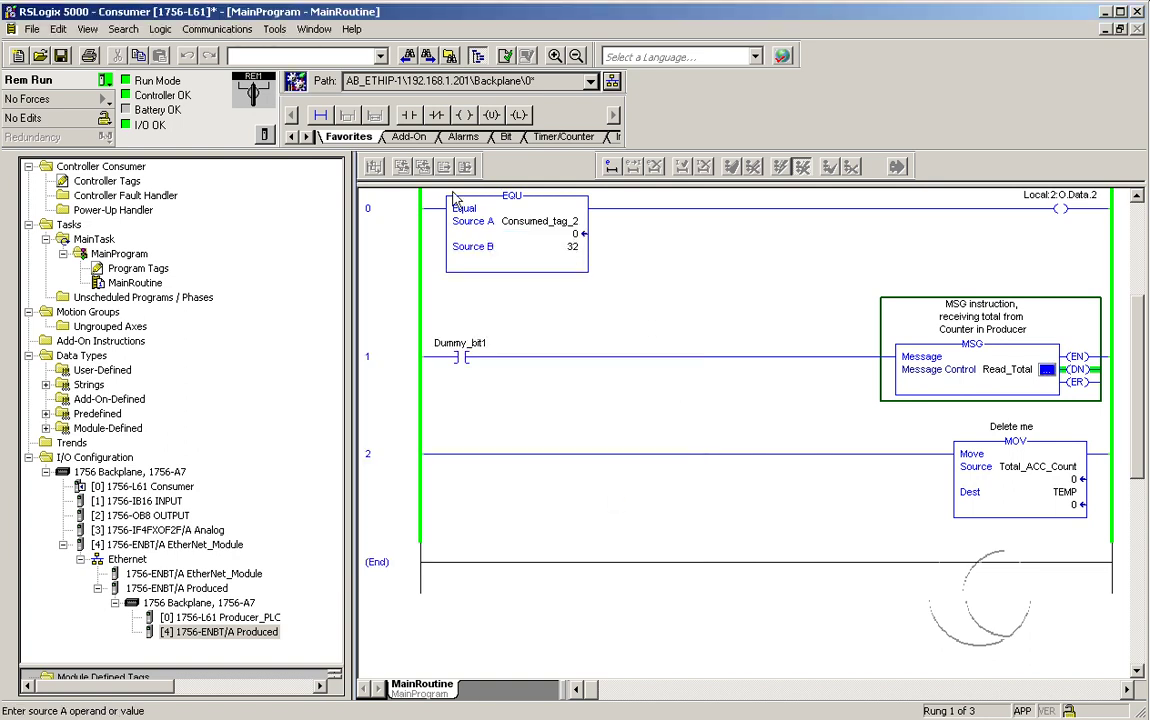
pyautogui.click(458, 364)
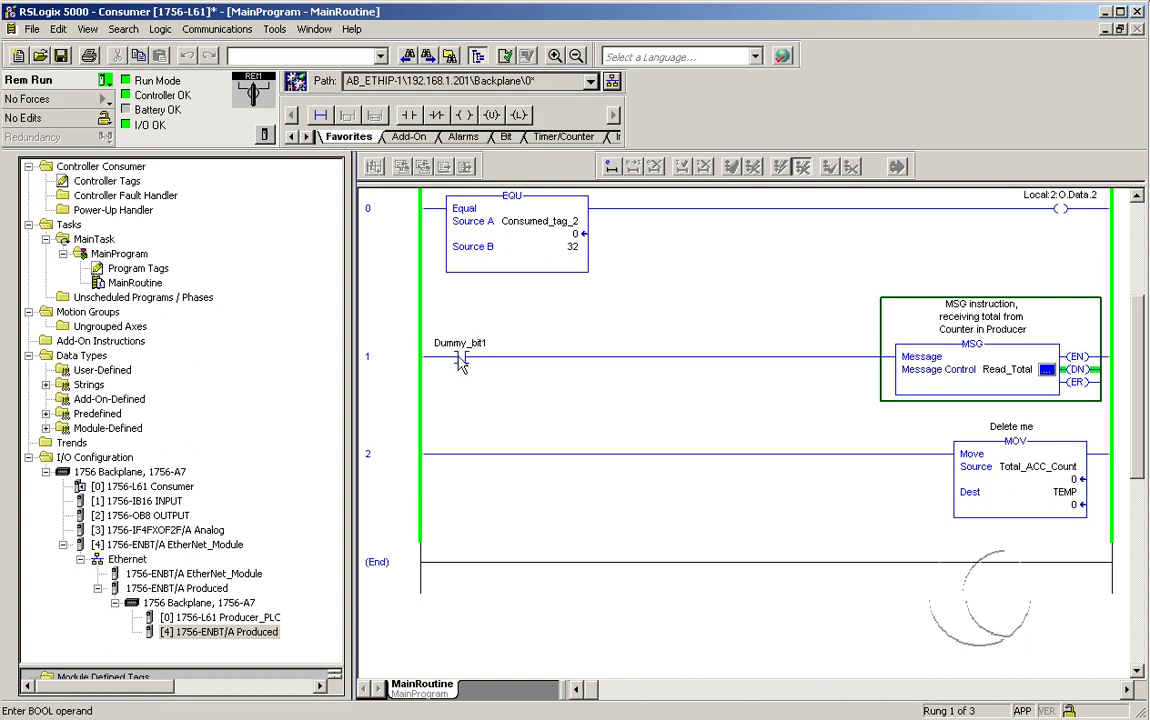
pyautogui.click(975, 374)
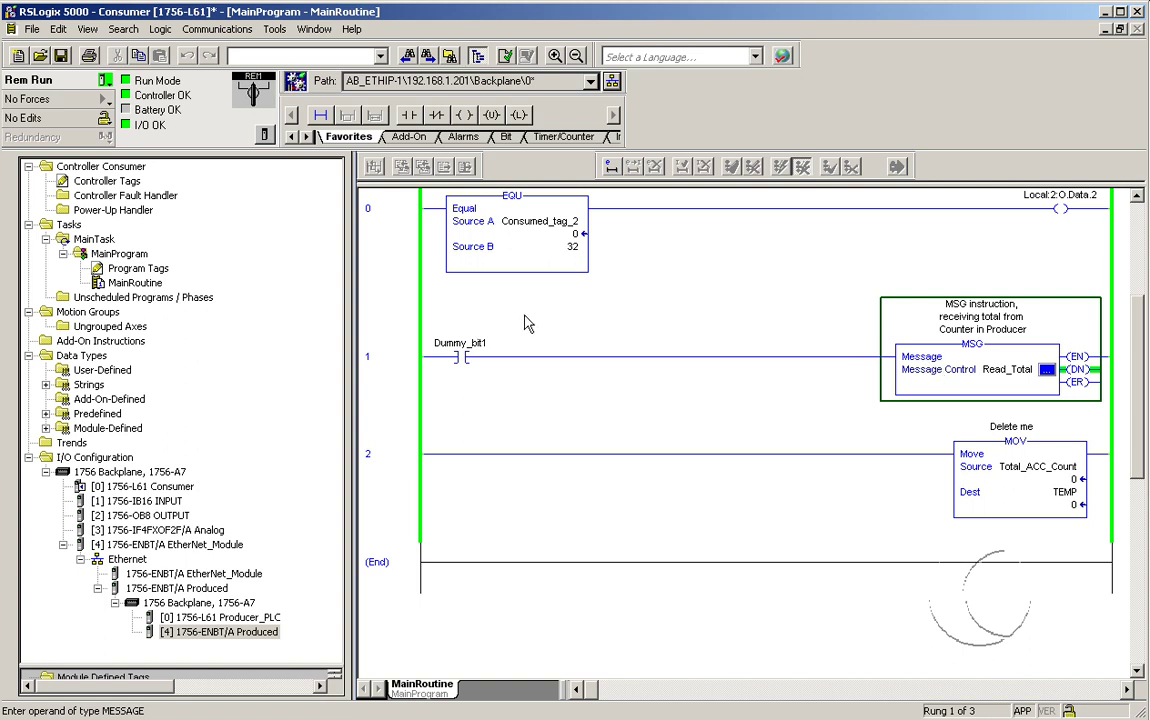
# Show the Producer MainRoutine with PB_1 driving CTU Counter_1 (preset 40, accum 0)
pyautogui.click(458, 340)
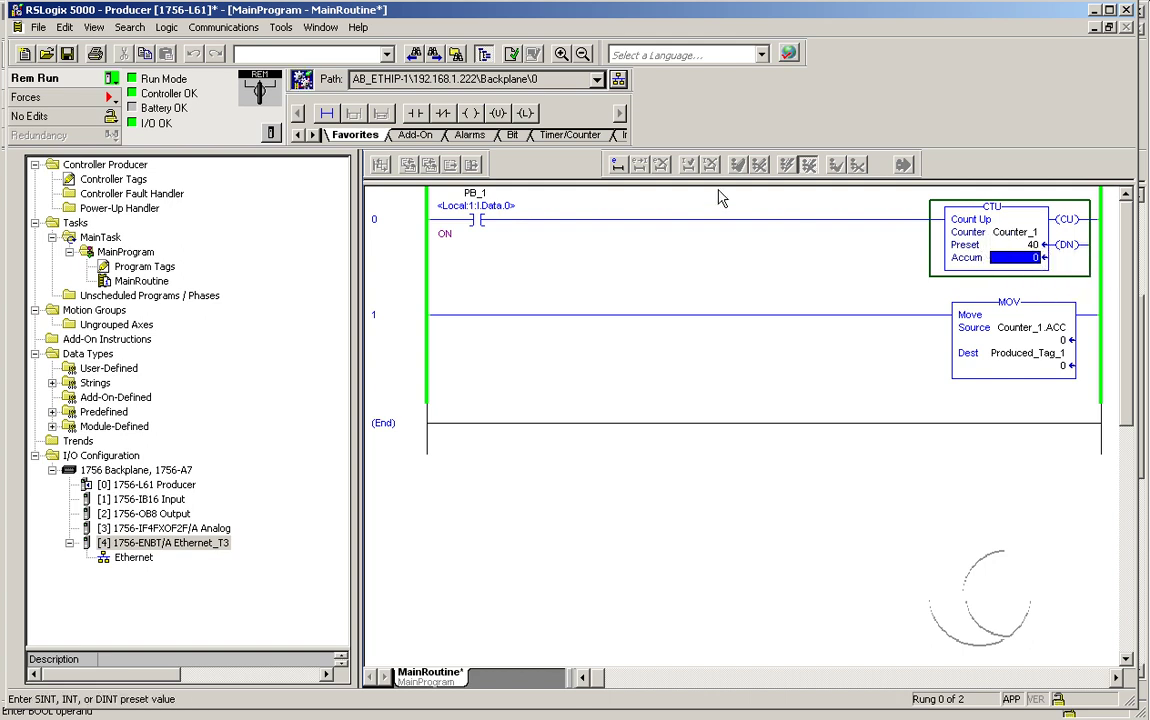
# Toggle PB_1 four times so Counter_1's accumulated count climbs to 4
pyautogui.rightClick(476, 226)
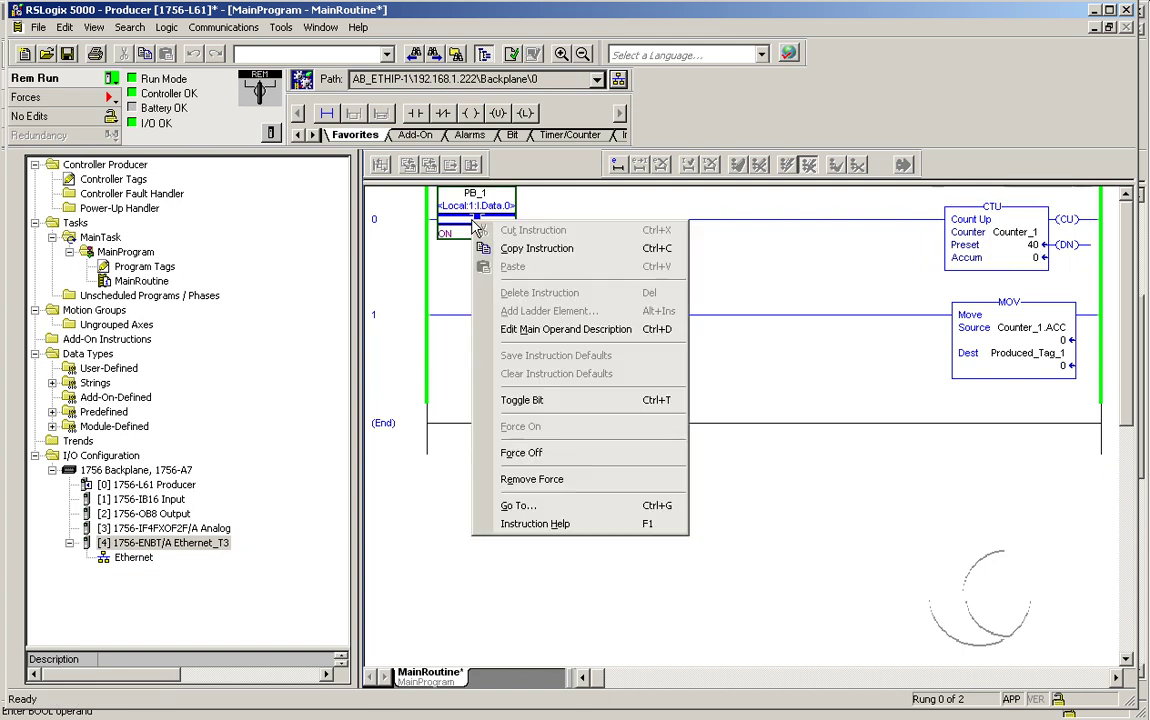
pyautogui.click(541, 400)
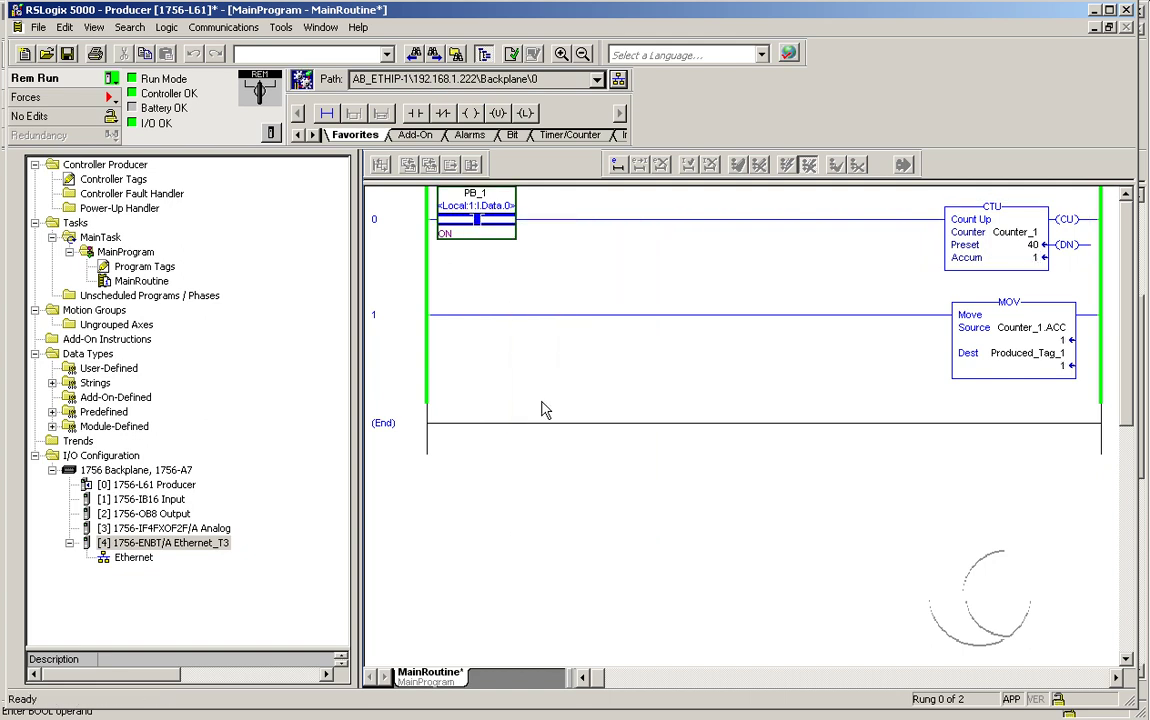
pyautogui.rightClick(477, 209)
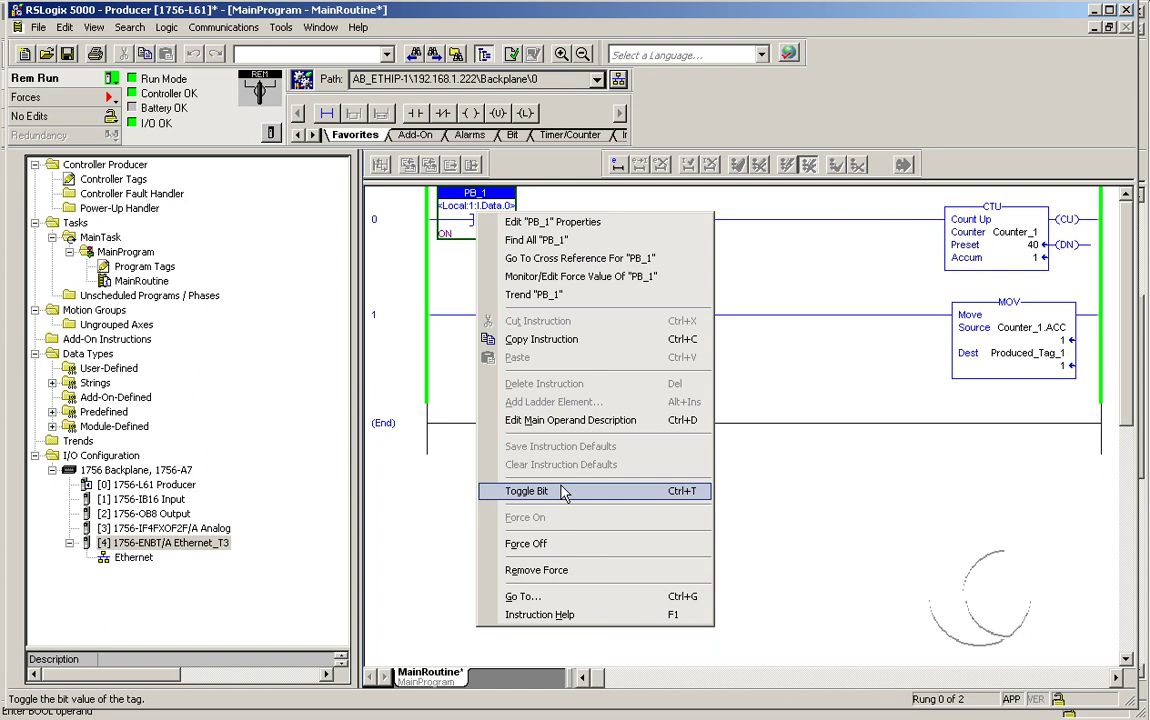
pyautogui.click(522, 491)
pyautogui.rightClick(476, 226)
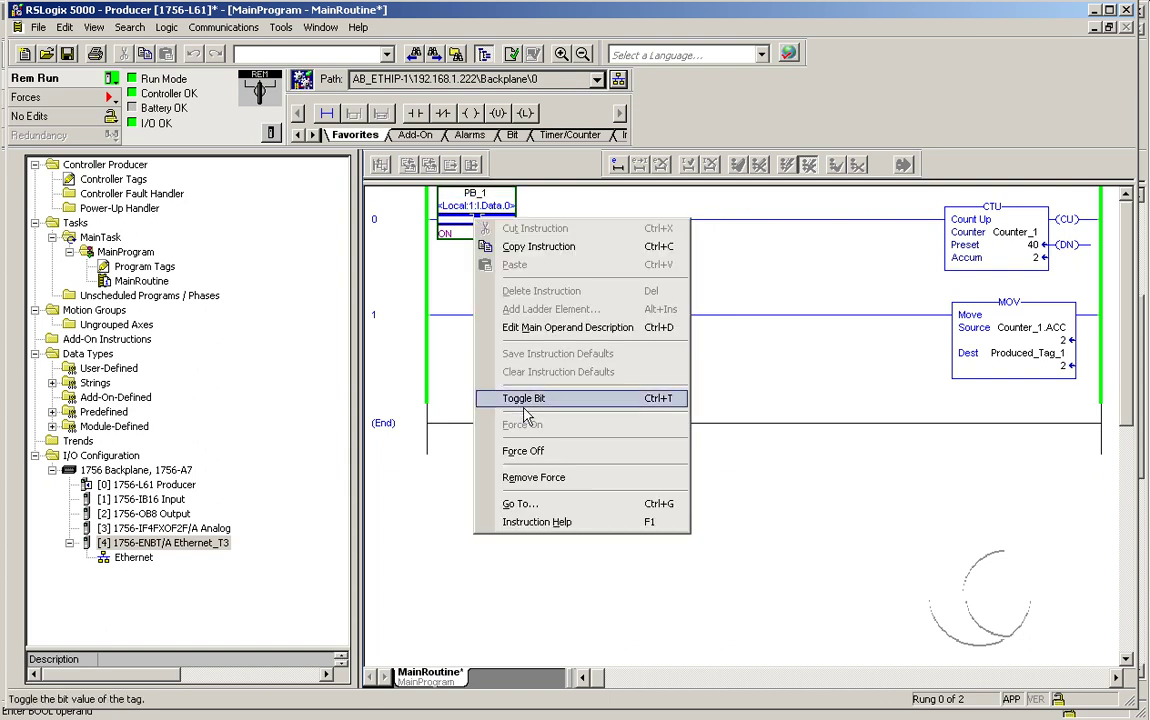
pyautogui.click(505, 398)
pyautogui.rightClick(481, 229)
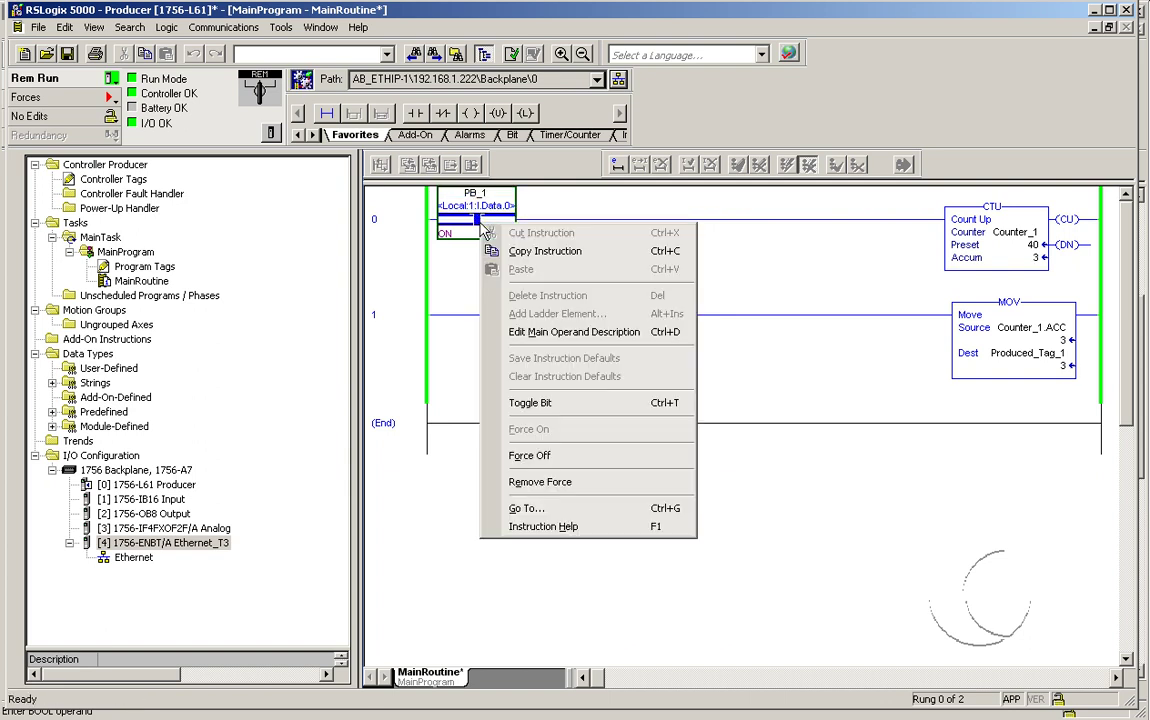
pyautogui.click(561, 408)
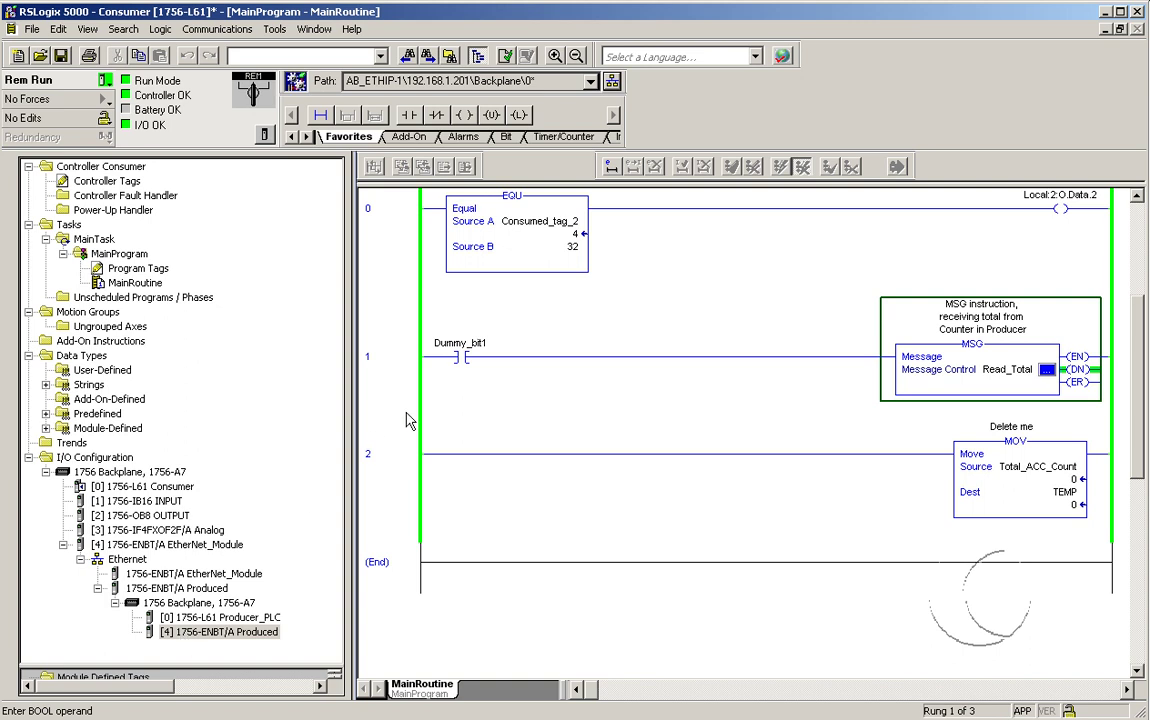
pyautogui.click(1000, 369)
pyautogui.moveTo(1008, 372)
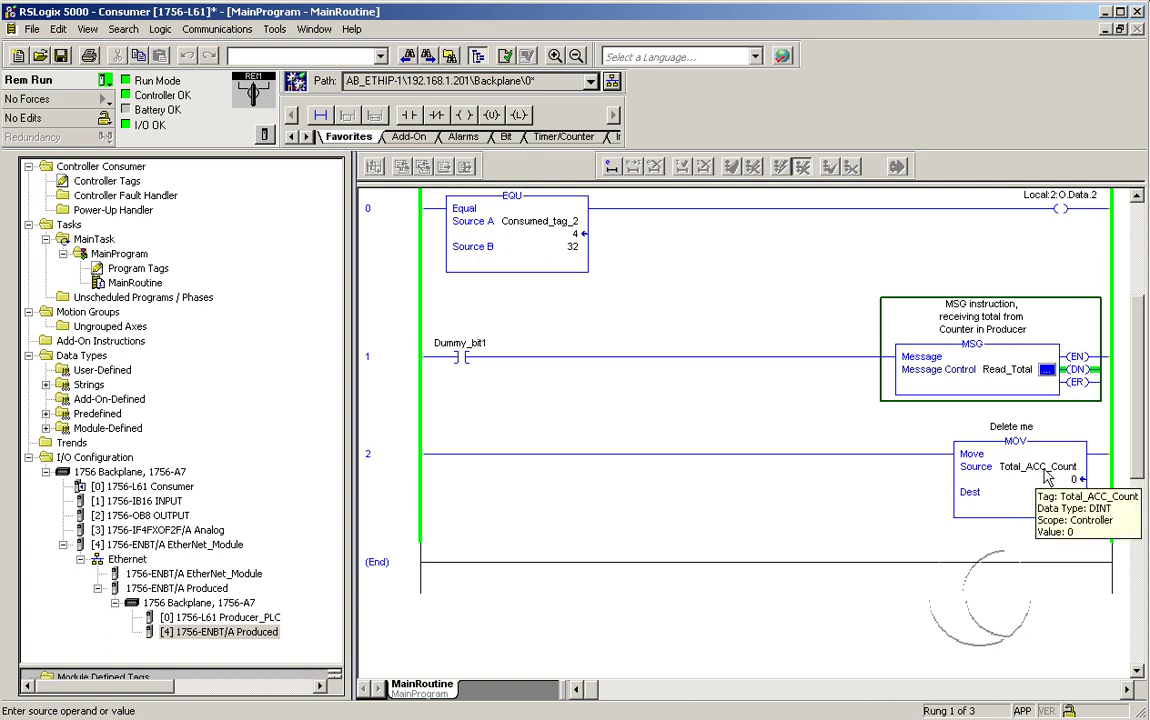
pyautogui.click(1046, 369)
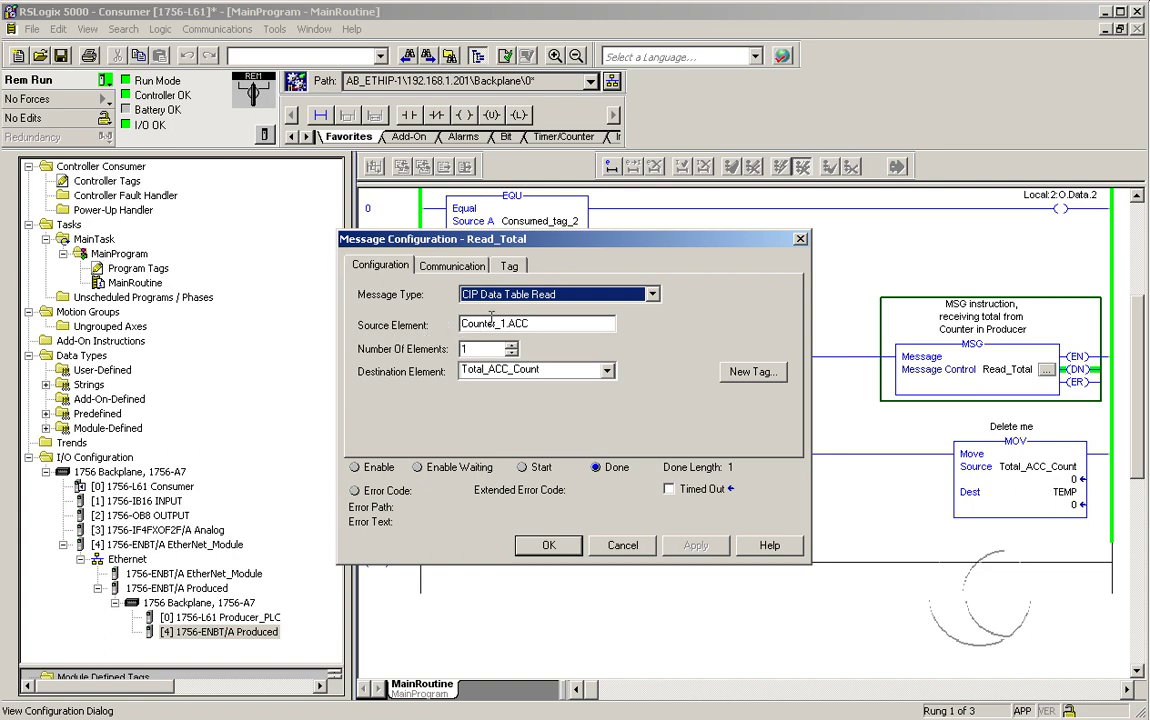
pyautogui.click(548, 545)
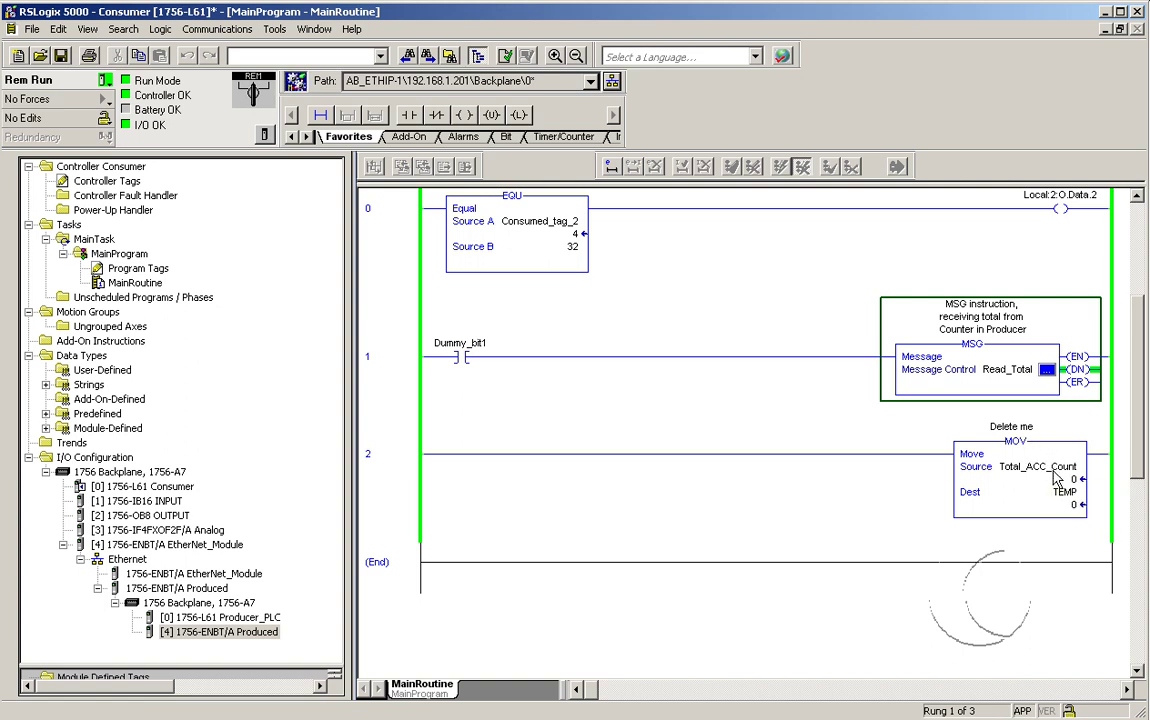
# Toggle Dummy_bit1 to fire Read_Total, then select Total_ACC_Count to confirm it reads 4
pyautogui.moveTo(1062, 502)
pyautogui.rightClick(469, 360)
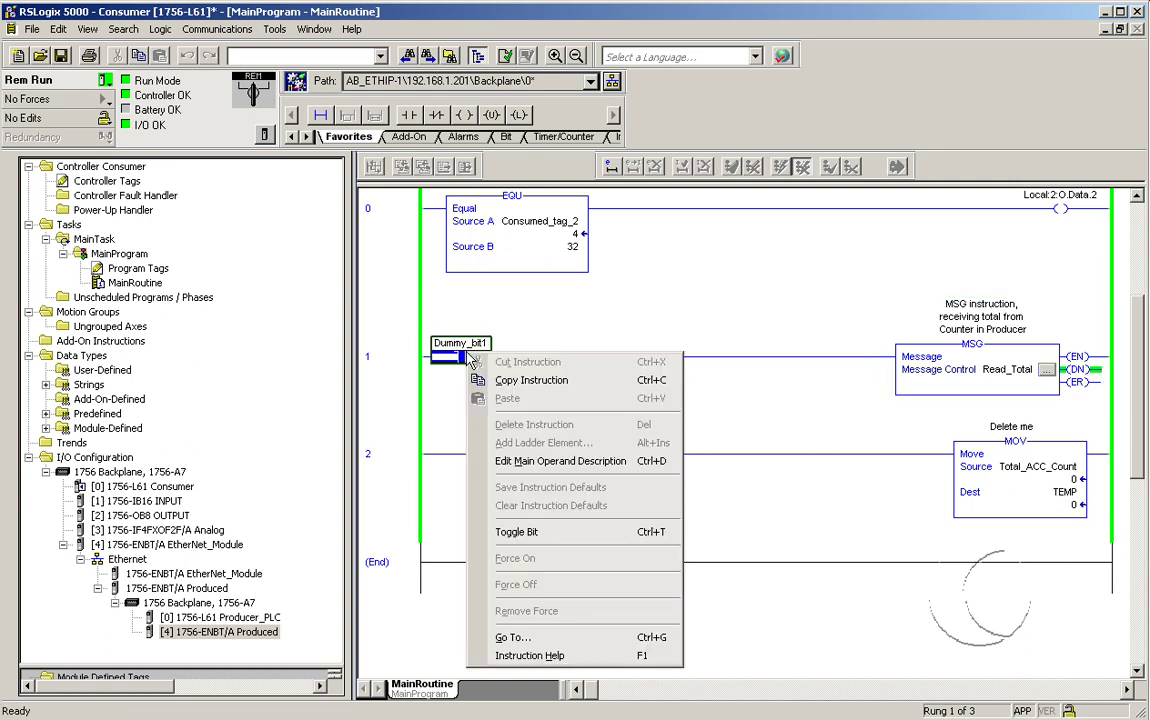
pyautogui.click(527, 536)
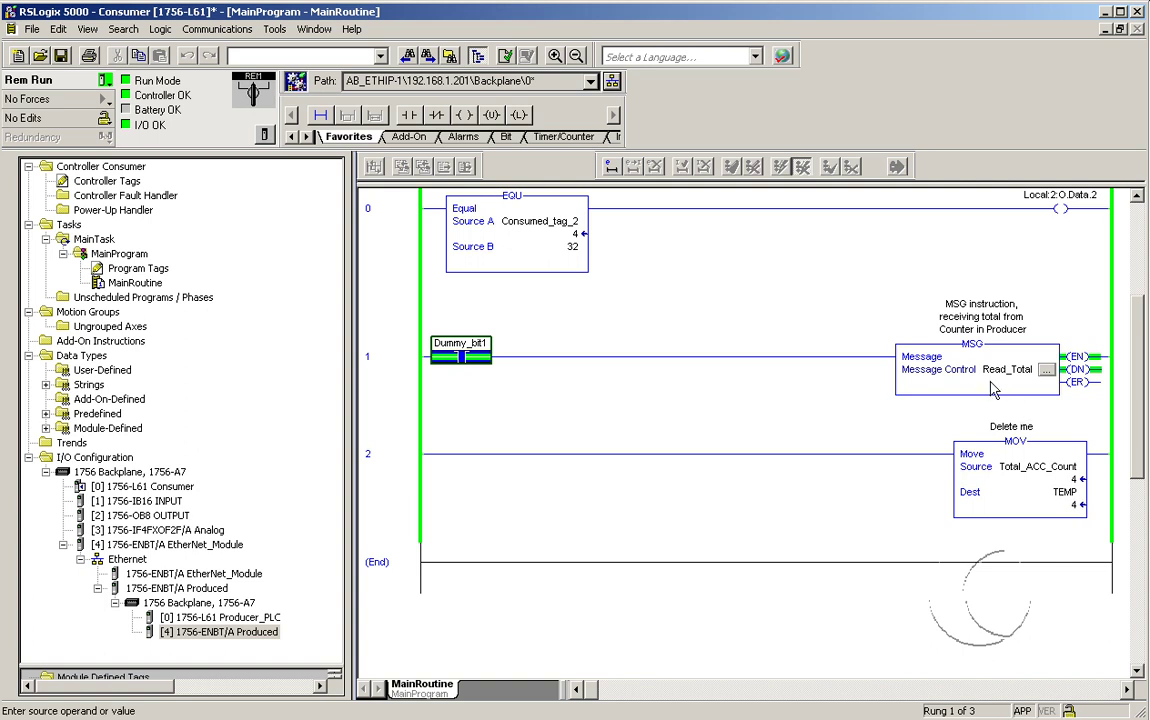
pyautogui.click(1064, 475)
pyautogui.rightClick(1065, 470)
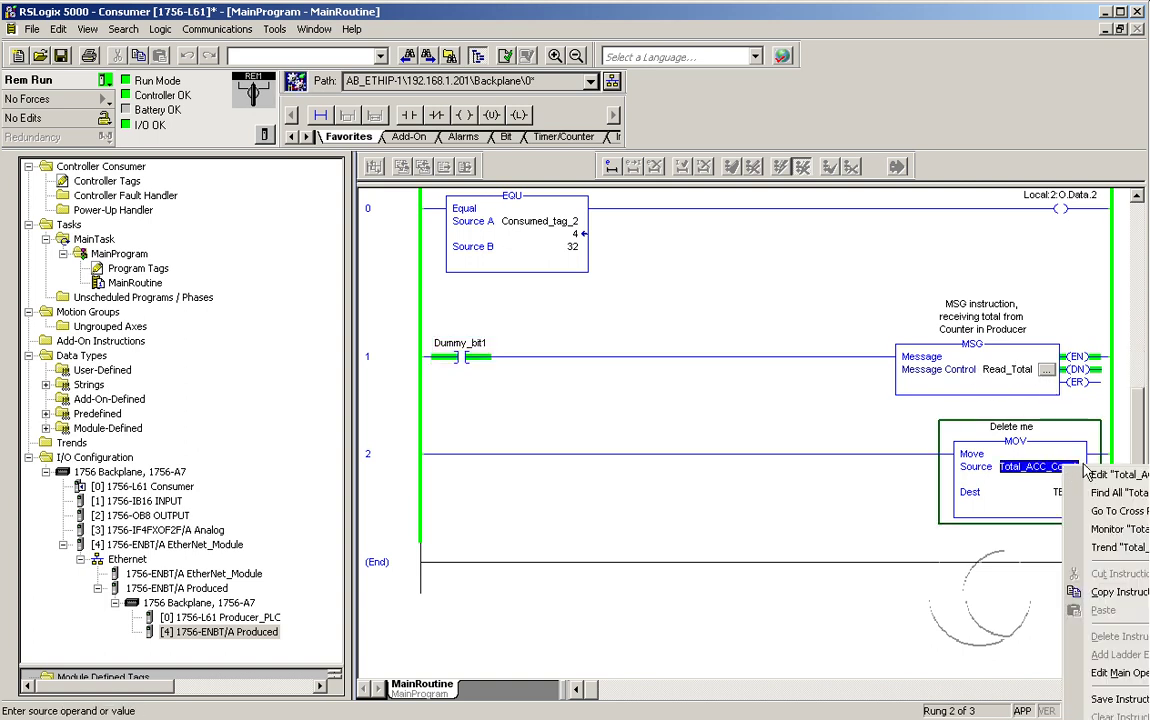
pyautogui.click(1093, 476)
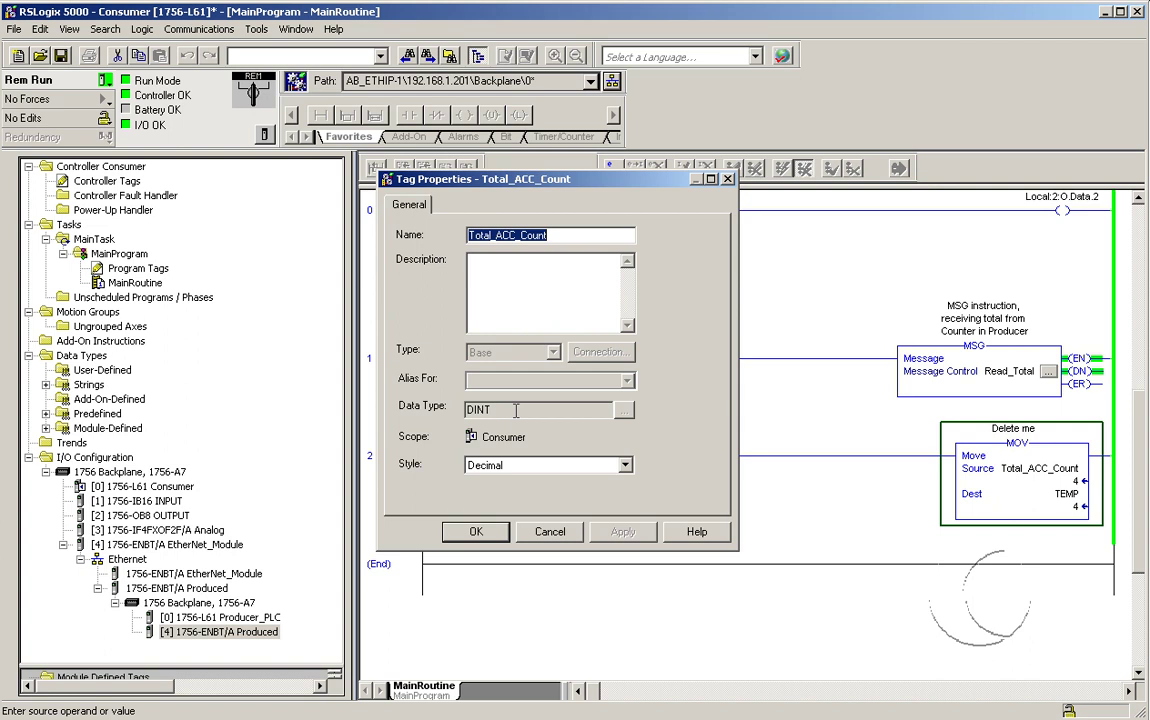
pyautogui.click(531, 540)
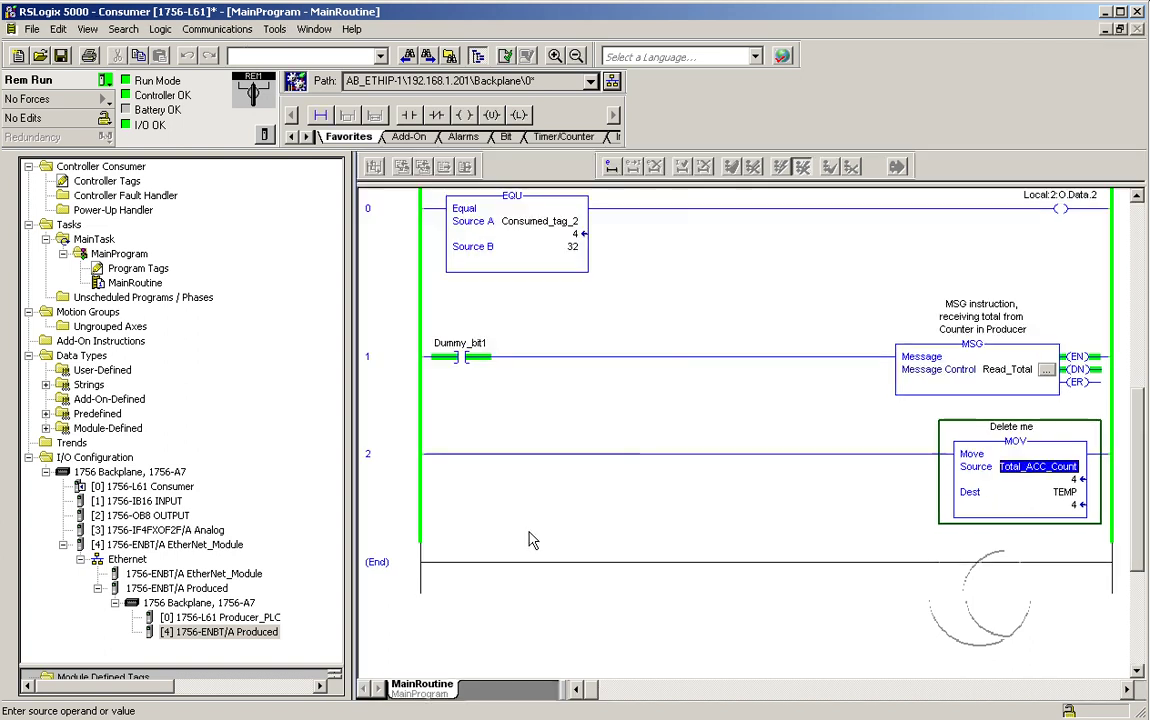
# Reopen Read_Total's MSG dialog on the Communication tab showing path Producer_PLC
pyautogui.click(1046, 370)
pyautogui.click(455, 266)
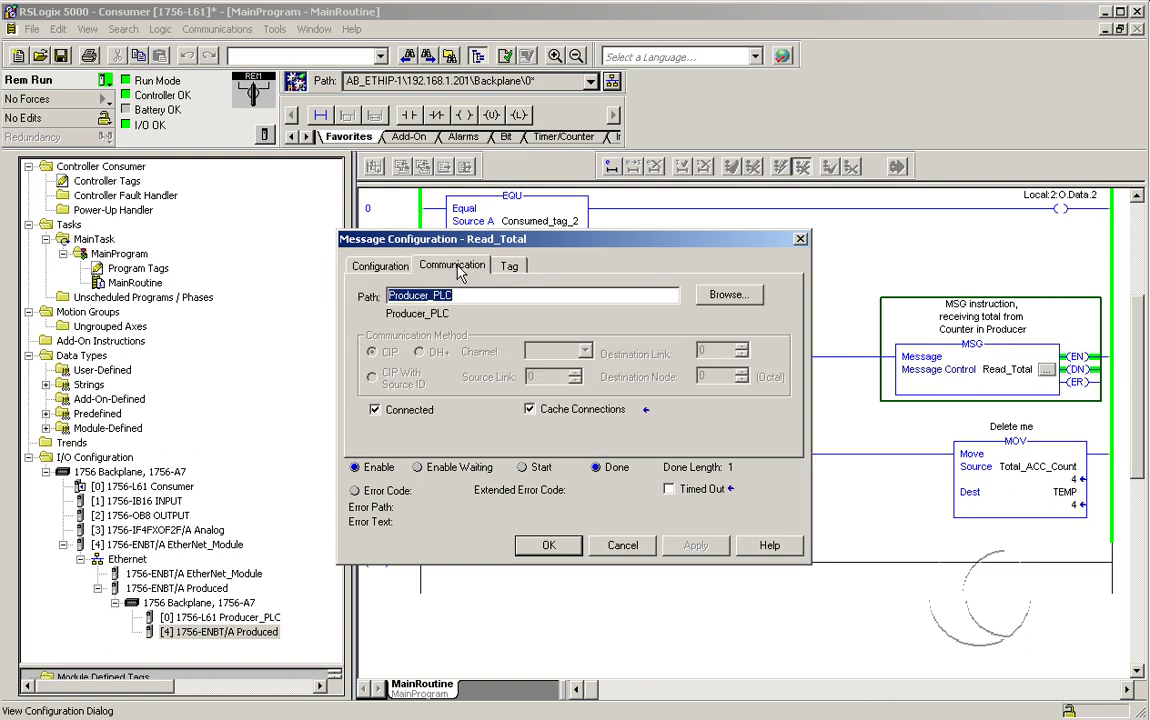